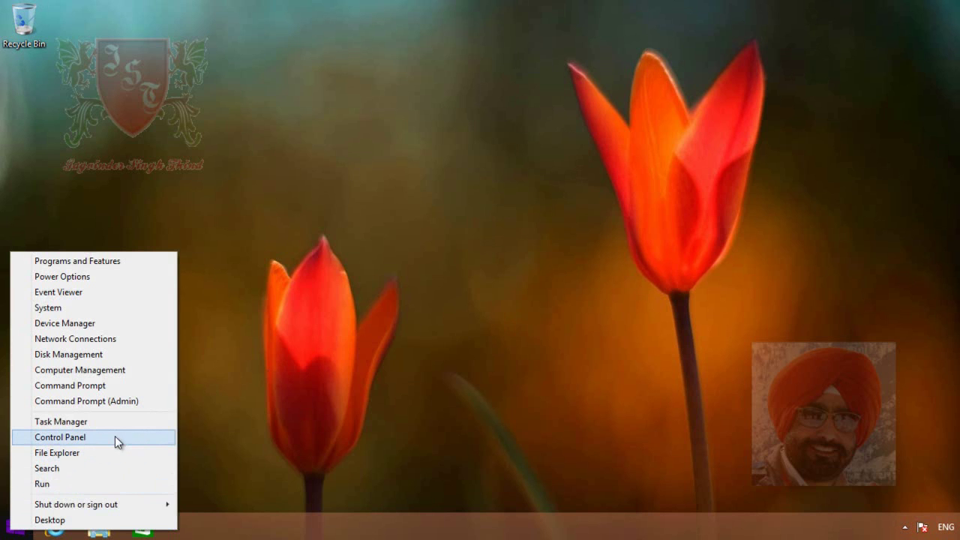
Step: Turn on the FTP Server feature under Internet Information Services in Control Panel's Windows Features
left_click(115, 437)
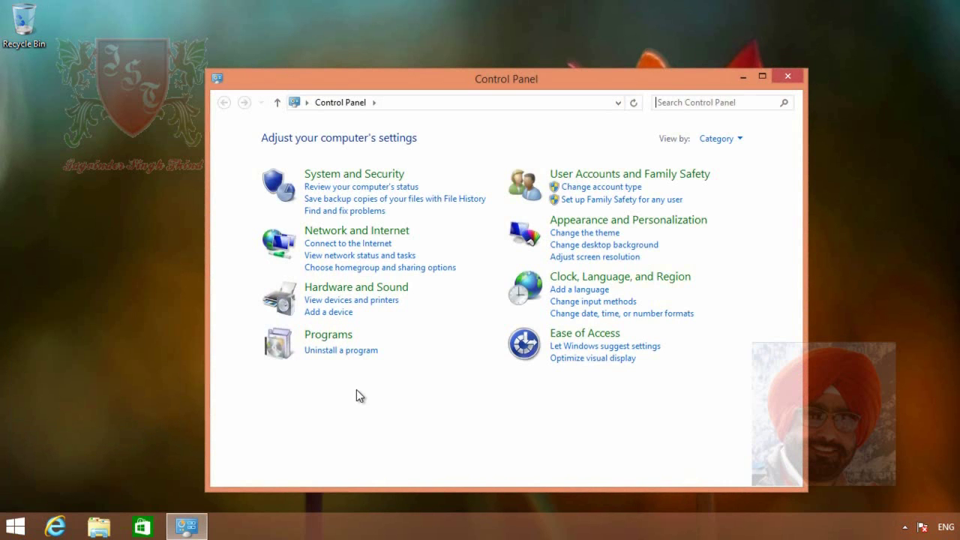
left_click(337, 343)
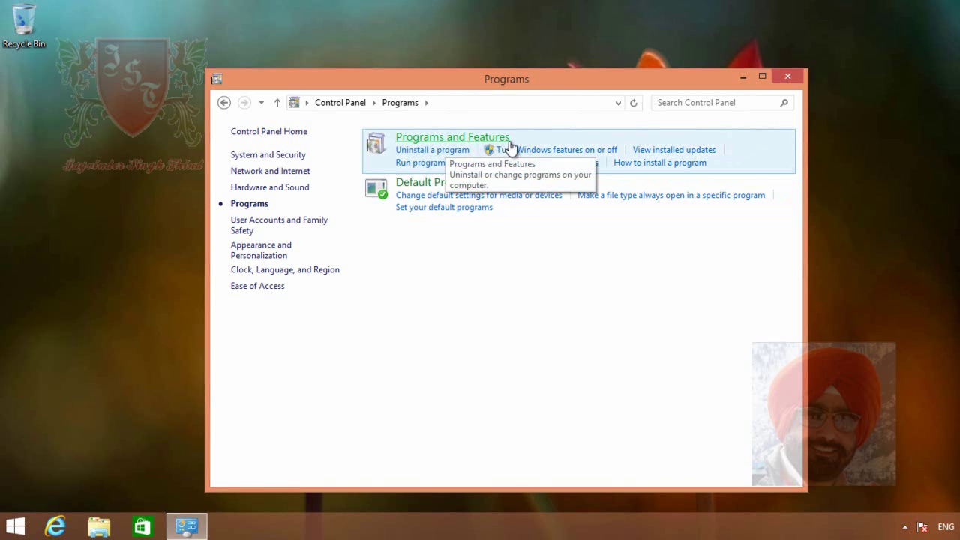
left_click(570, 151)
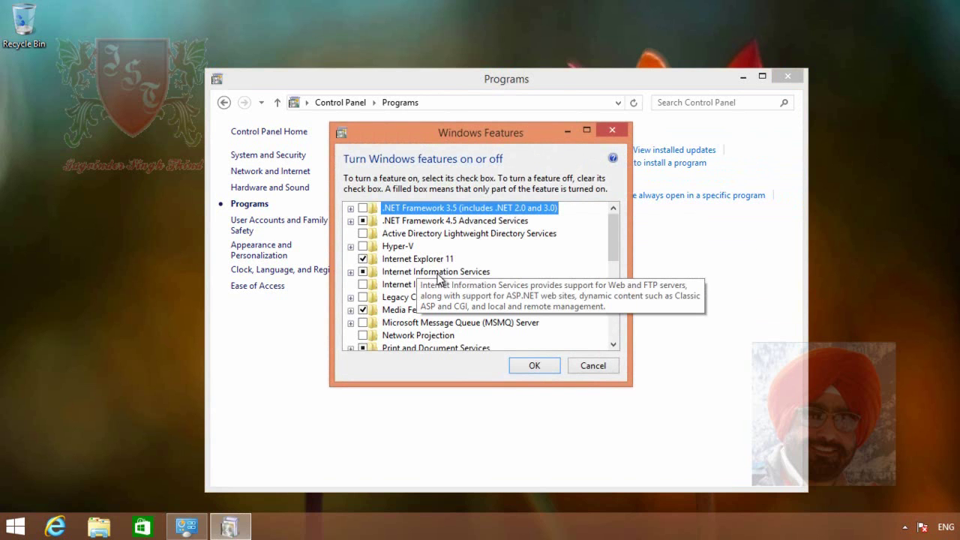
left_click(363, 273)
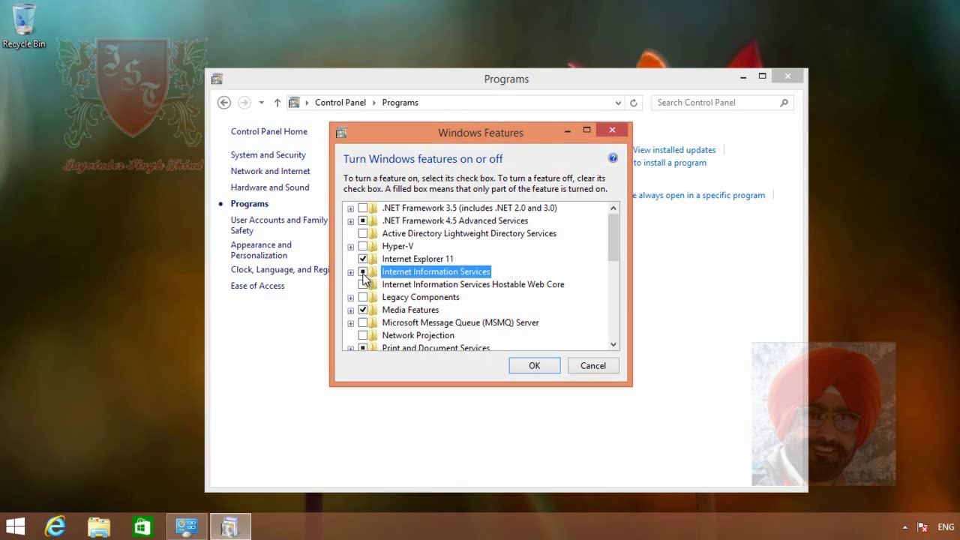
left_click(363, 272)
left_click(351, 272)
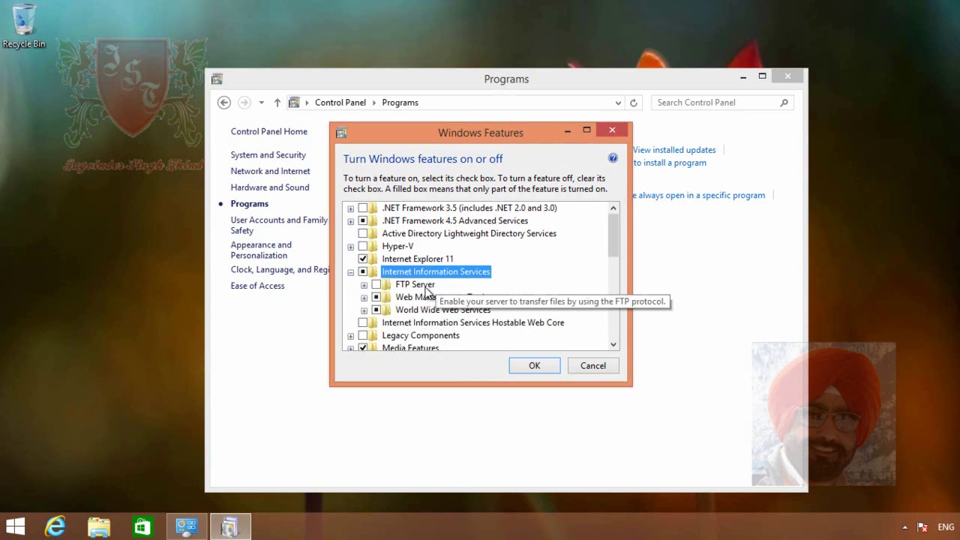
left_click(377, 287)
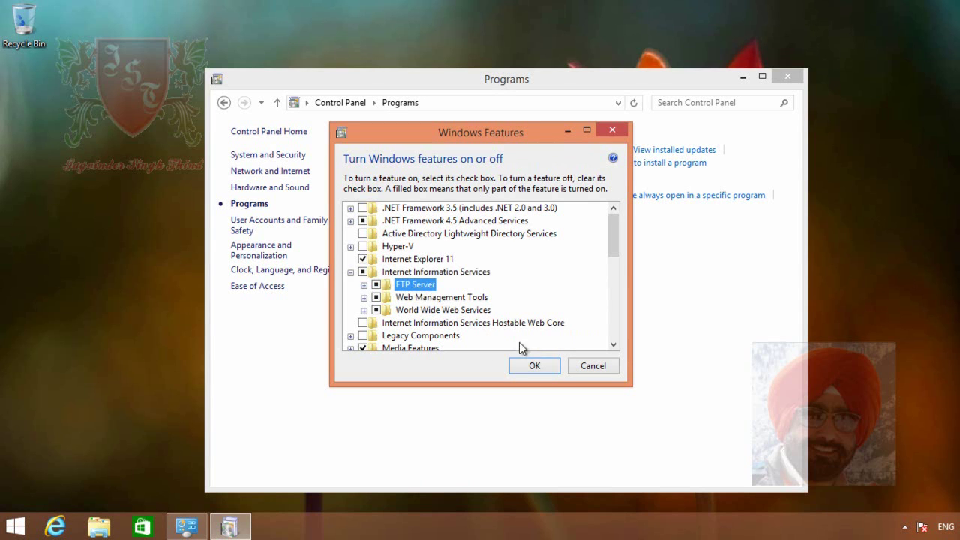
left_click(535, 366)
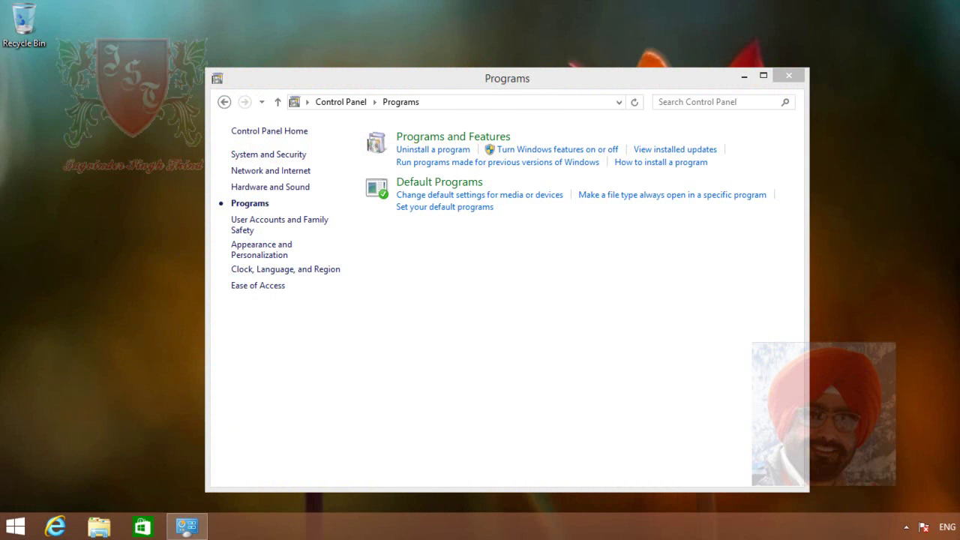
Step: Search the computer for "iis" and open Internet Information Services (IIS) Manager
mouse_move(959, 1)
left_click(943, 136)
type("iis) Manager")
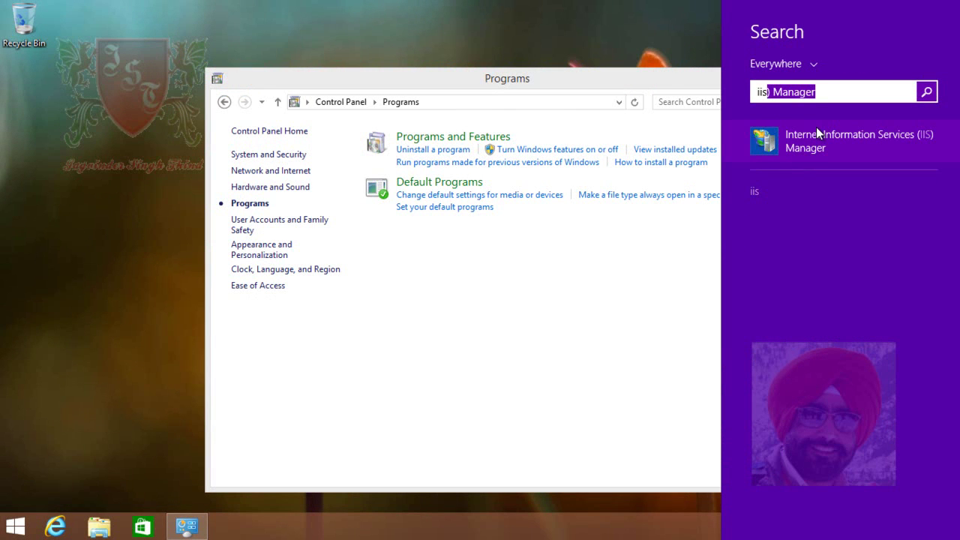
left_click(859, 140)
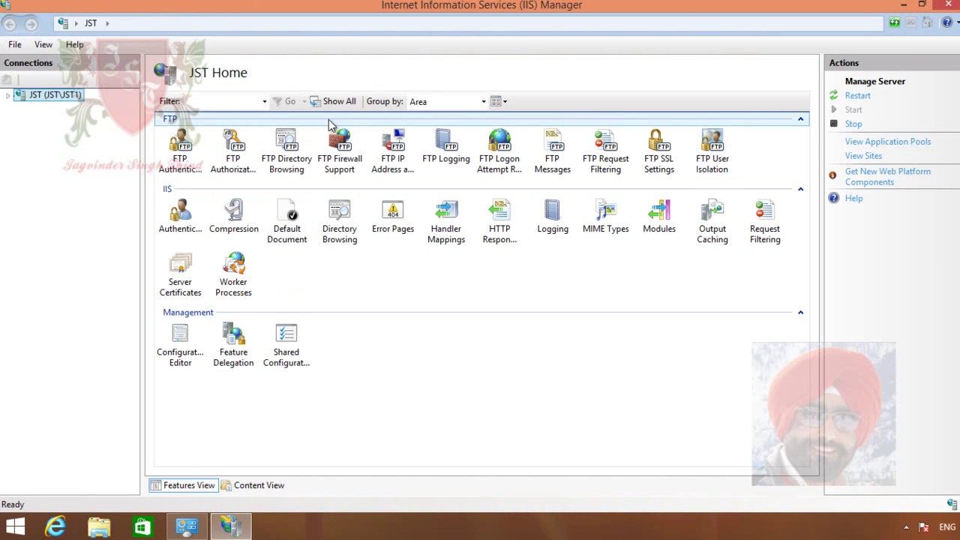
Step: Start adding an FTP site under the JST server's Sites and name it MyFTPsite
left_click(9, 97)
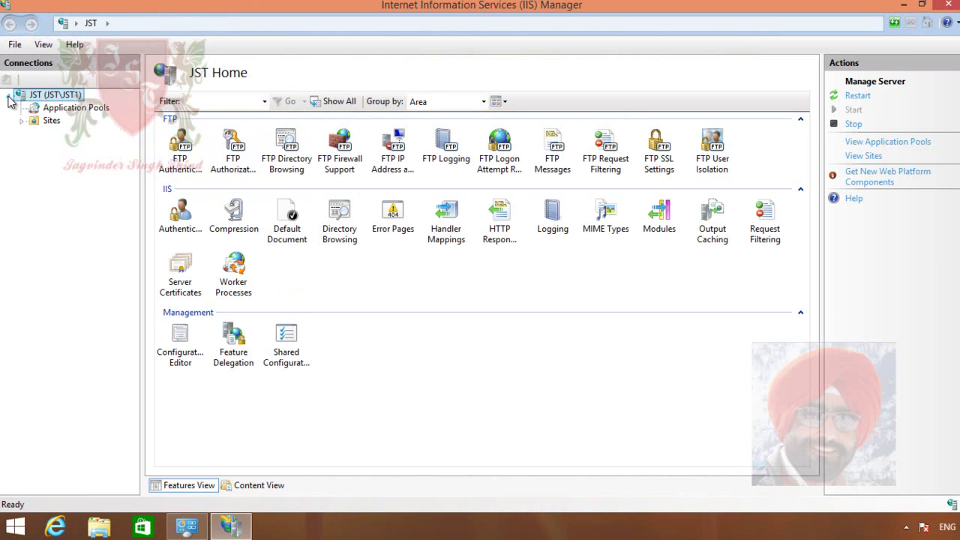
left_click(39, 121)
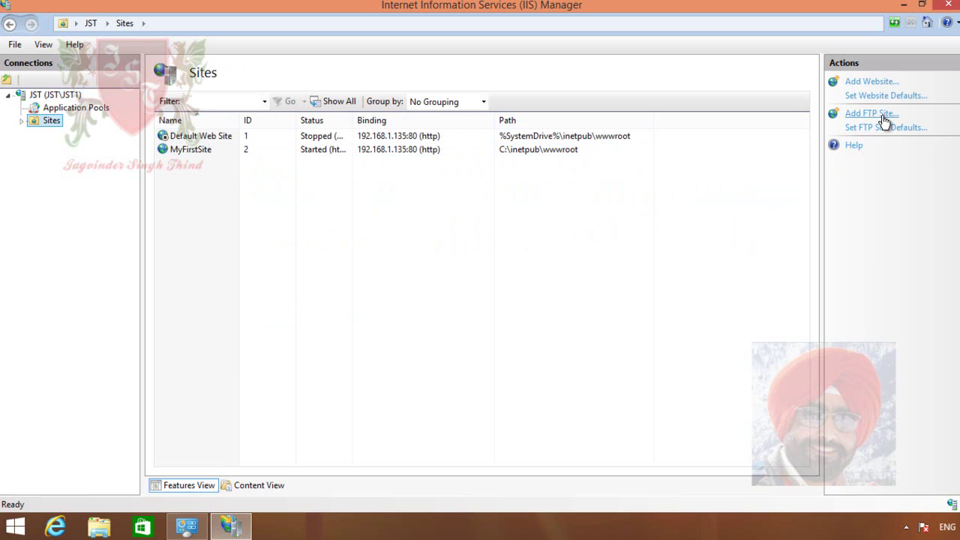
right_click(52, 121)
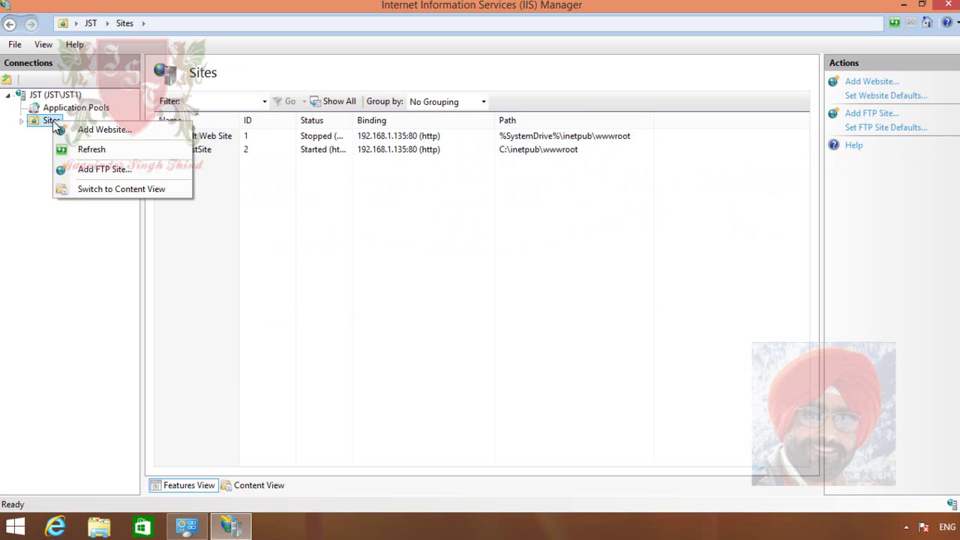
left_click(168, 171)
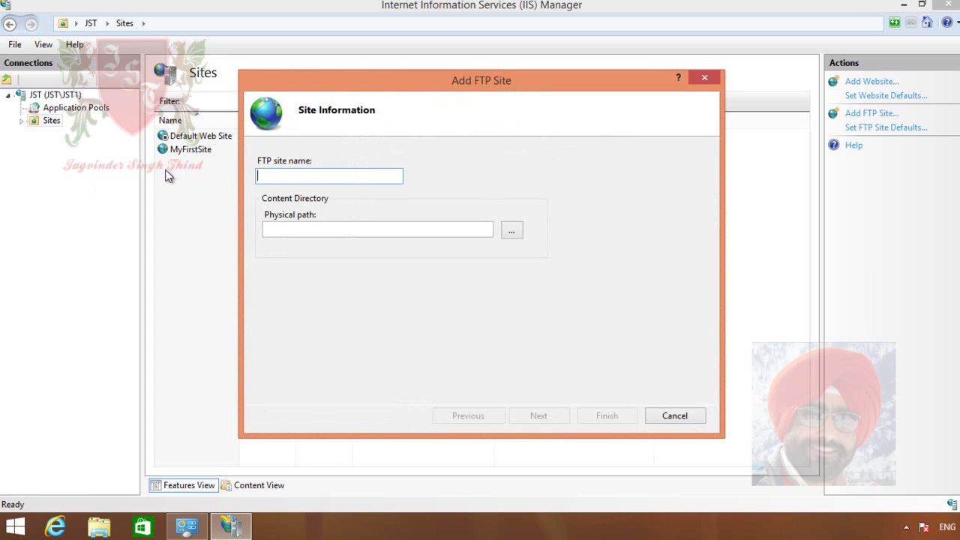
type("MyFTPsite")
Step: Set the FTP site's physical path to C:\Windows\System32 and continue to the binding settings
left_click(517, 233)
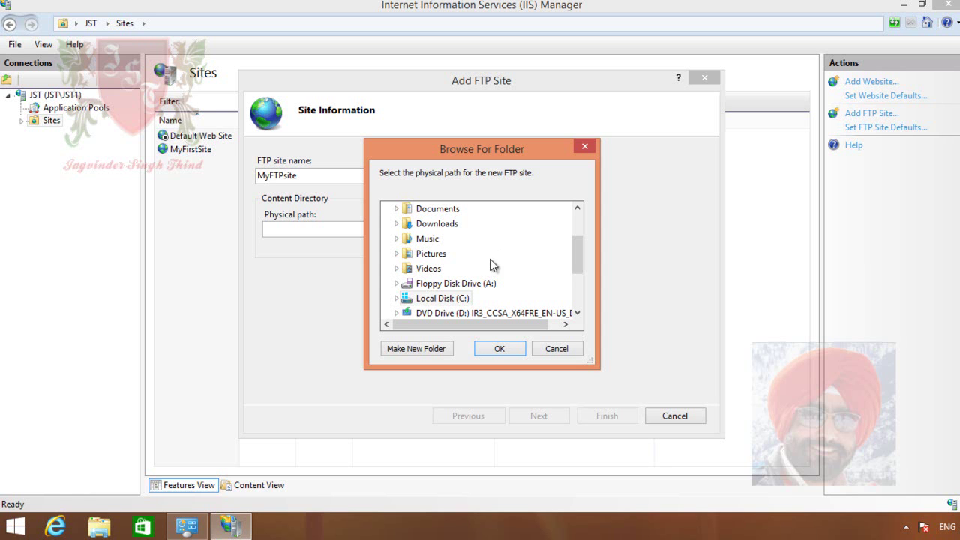
left_click(397, 299)
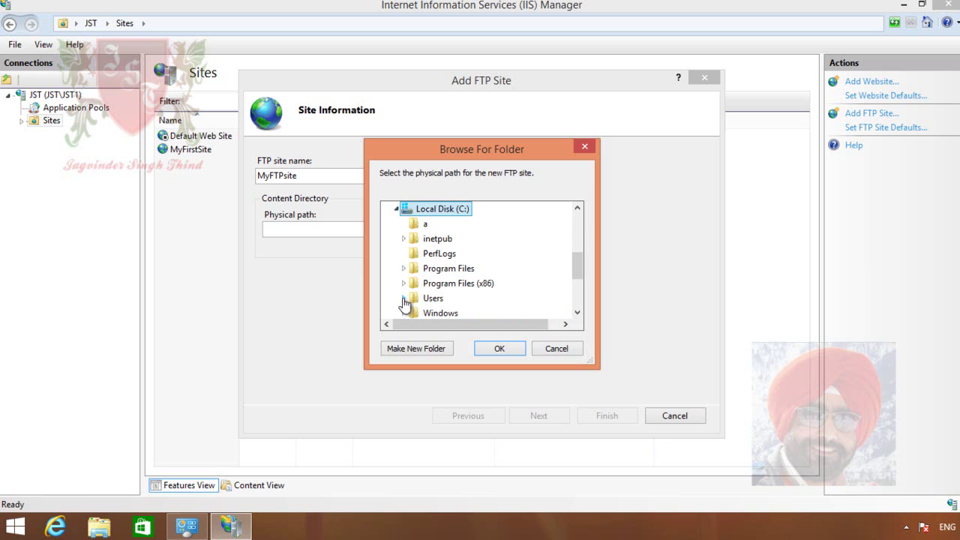
left_click(441, 311)
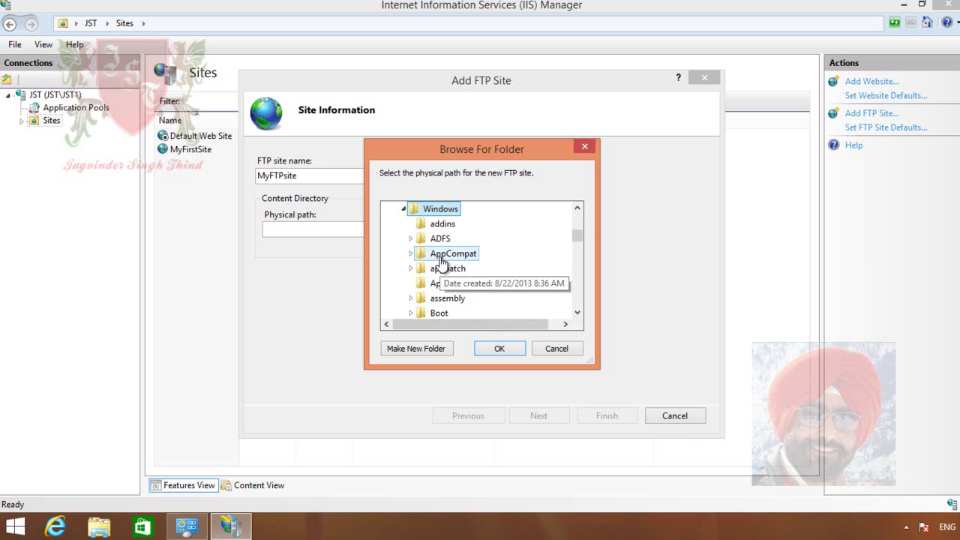
left_click(448, 255)
scroll(440, 262, "down", 15)
left_click(456, 312)
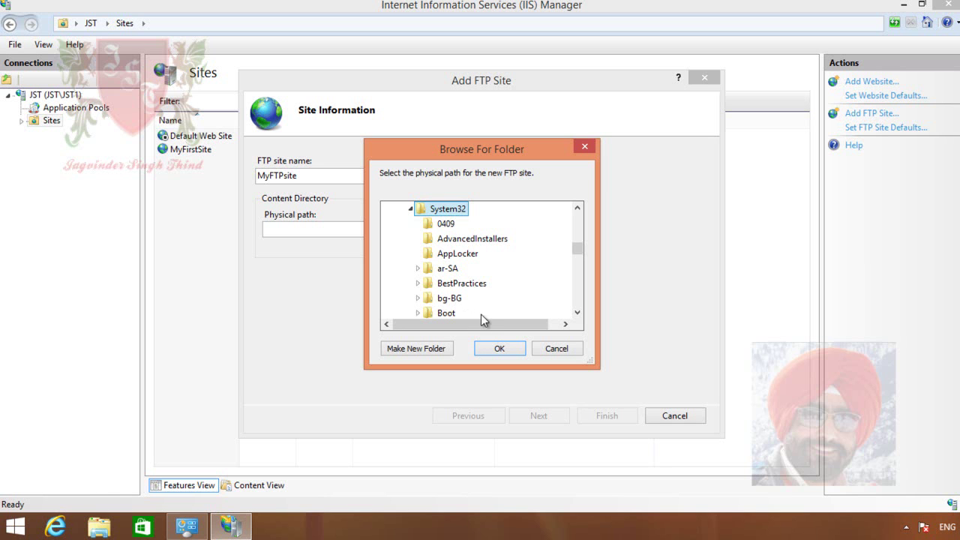
left_click(506, 350)
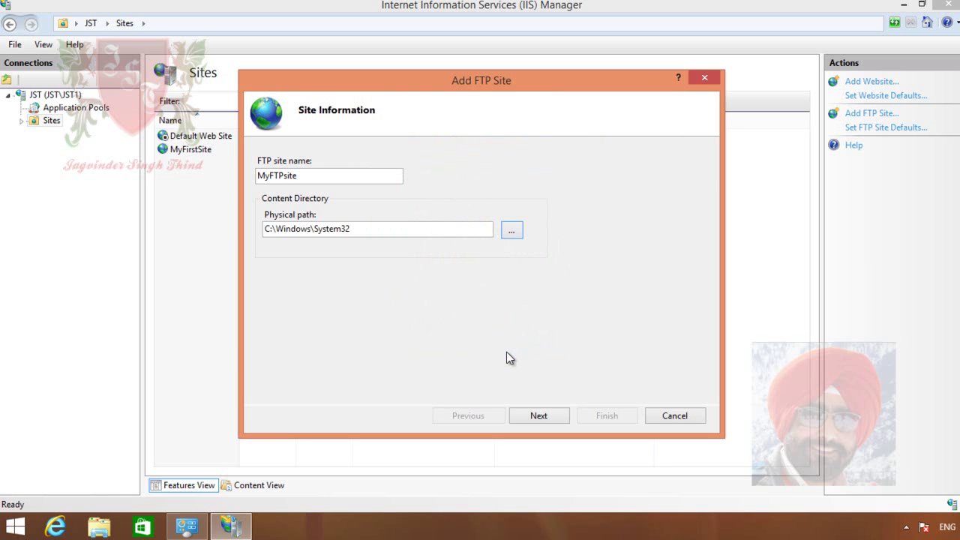
left_click(539, 418)
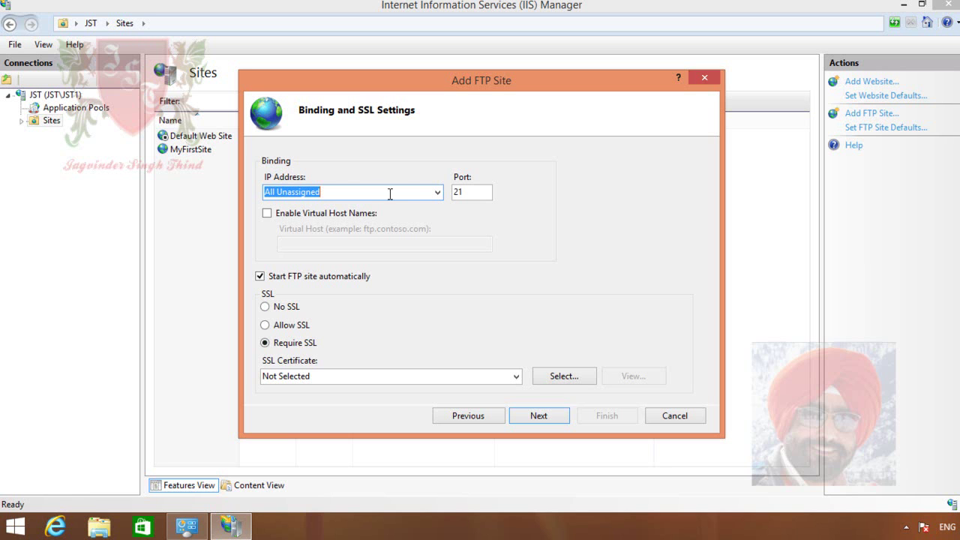
Step: Bind the FTP site to IP address 192.168.1.135 with No SSL and continue to the authentication settings
left_click(439, 193)
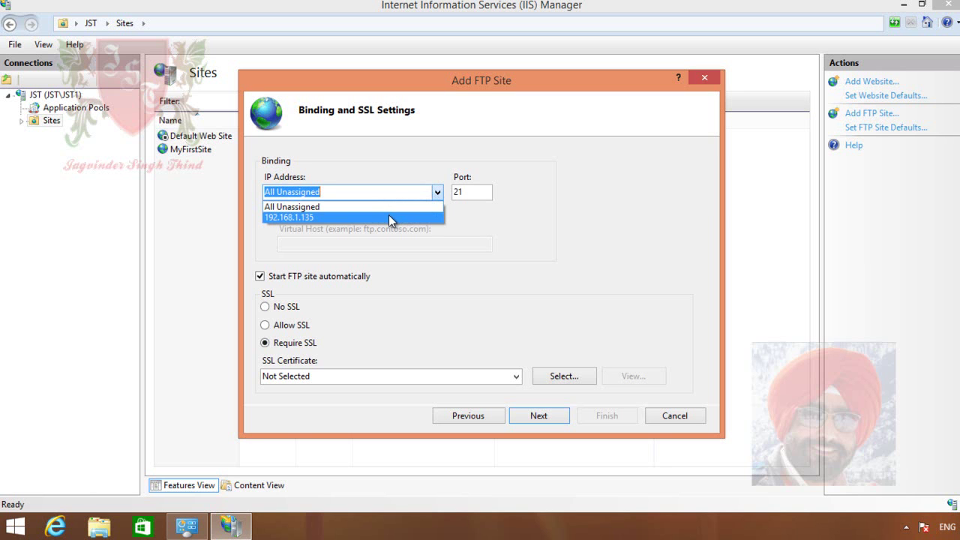
left_click(388, 217)
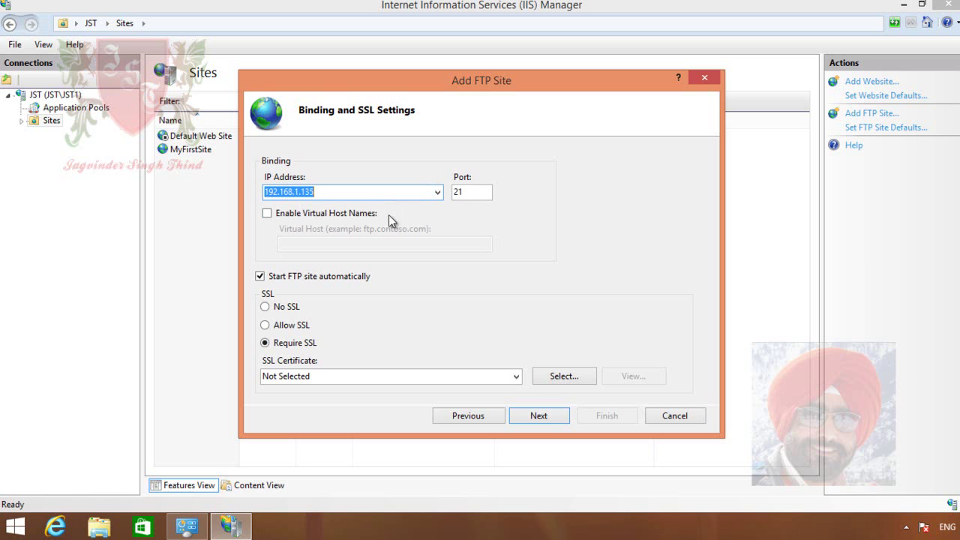
left_click(388, 193)
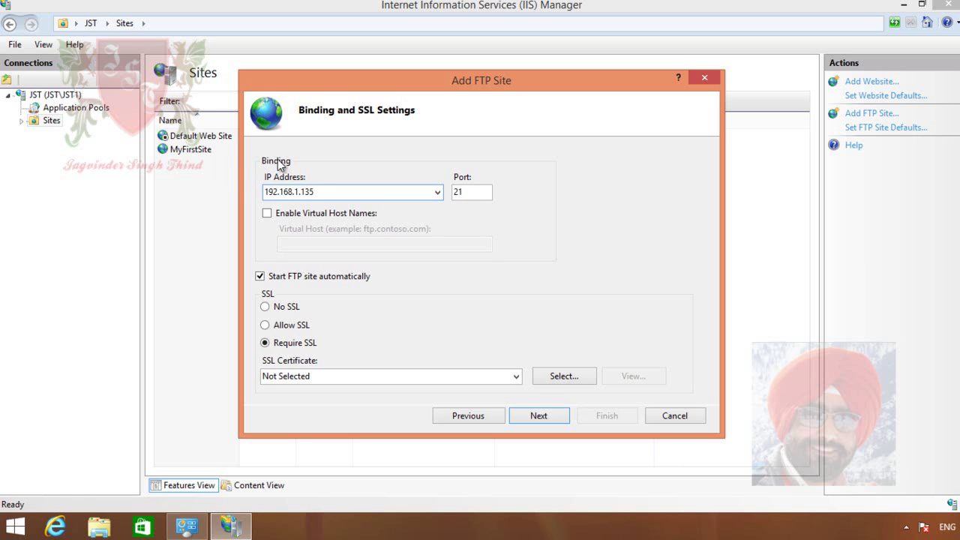
left_click_drag(468, 192, 450, 195)
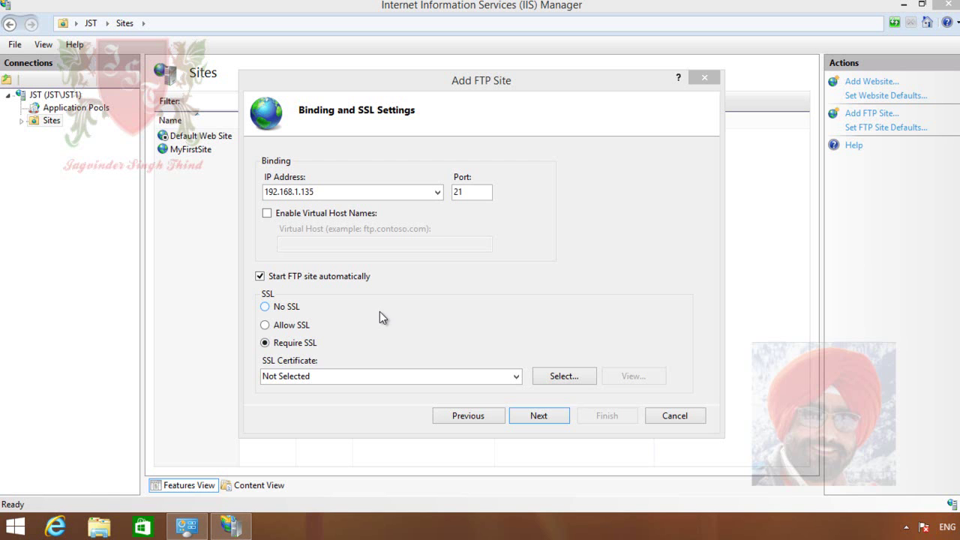
left_click(282, 390)
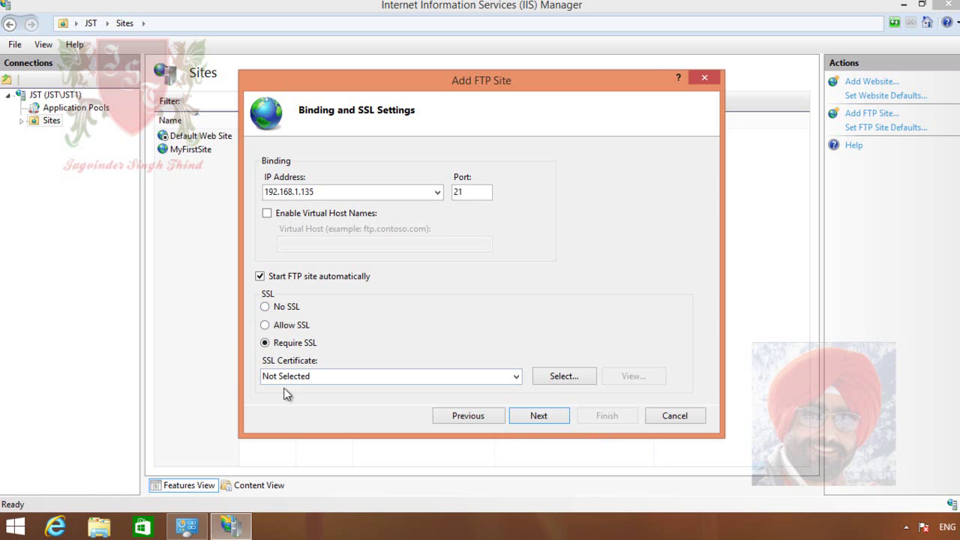
left_click(266, 308)
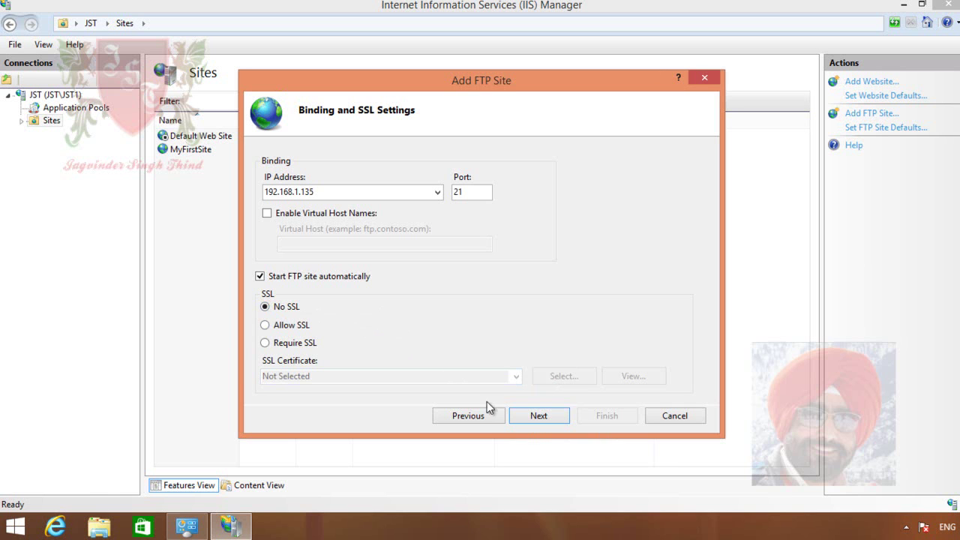
left_click(550, 417)
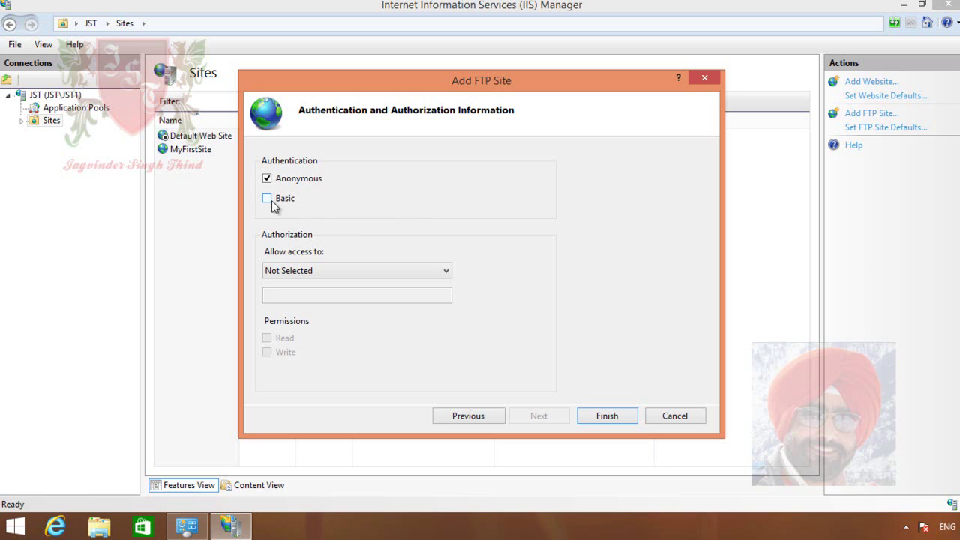
Step: Authorize all users with Read permission and finish creating the FTP site
left_click(419, 277)
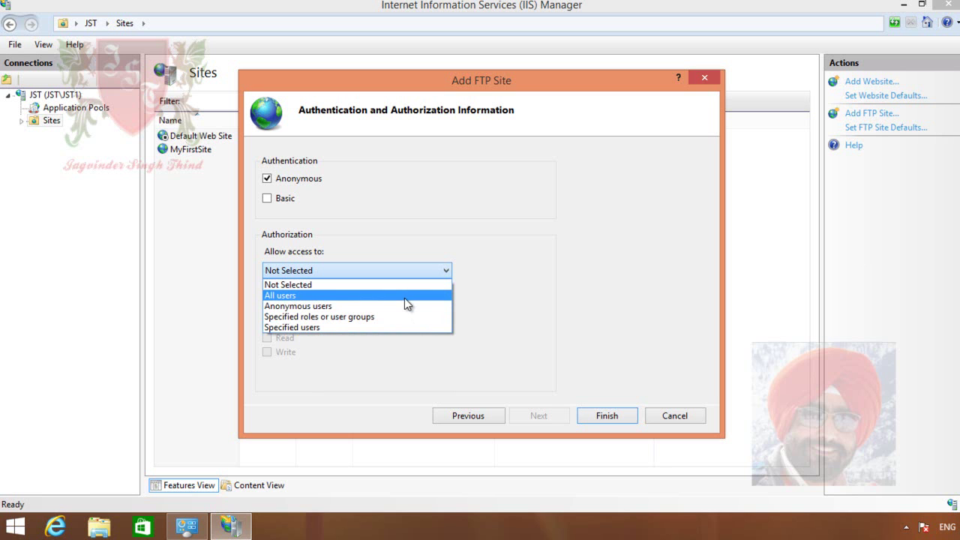
left_click(404, 297)
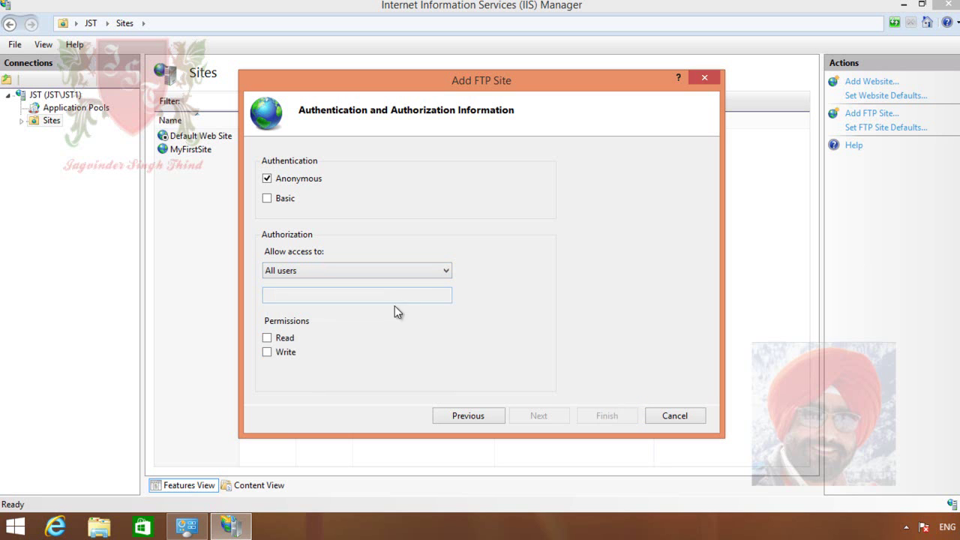
left_click(268, 339)
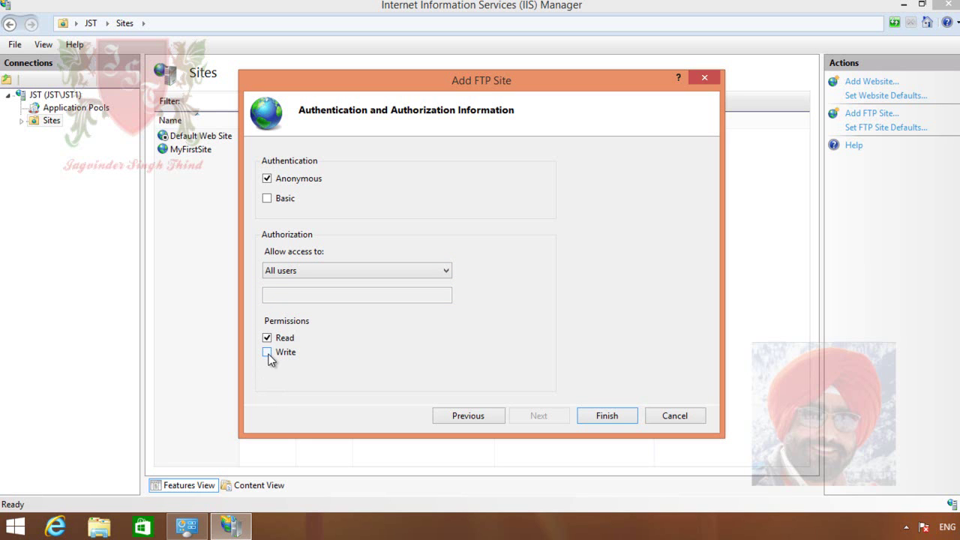
left_click(602, 418)
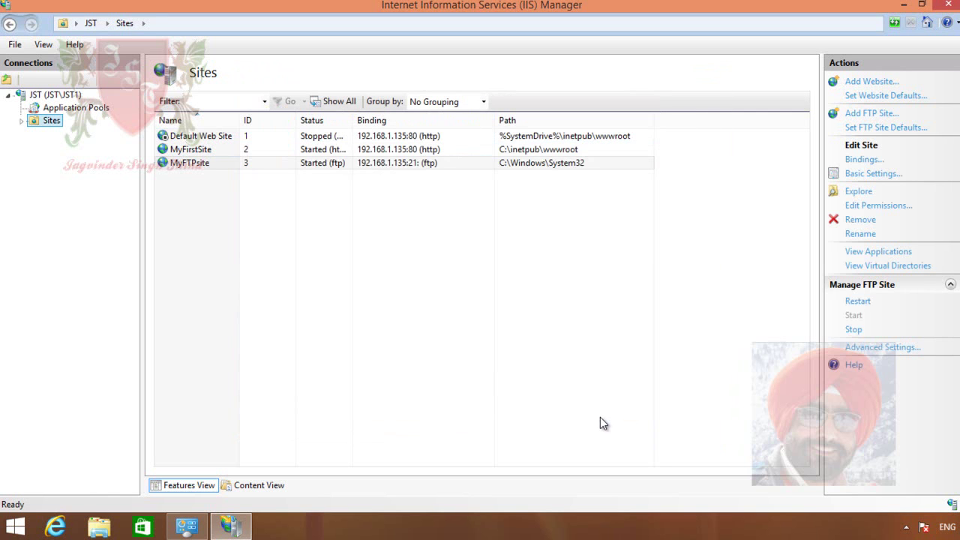
Step: Switch to Internet Explorer, maximize its window, and browse the file listing at ftp://192.168.1.135
left_click(204, 166)
left_click(54, 529)
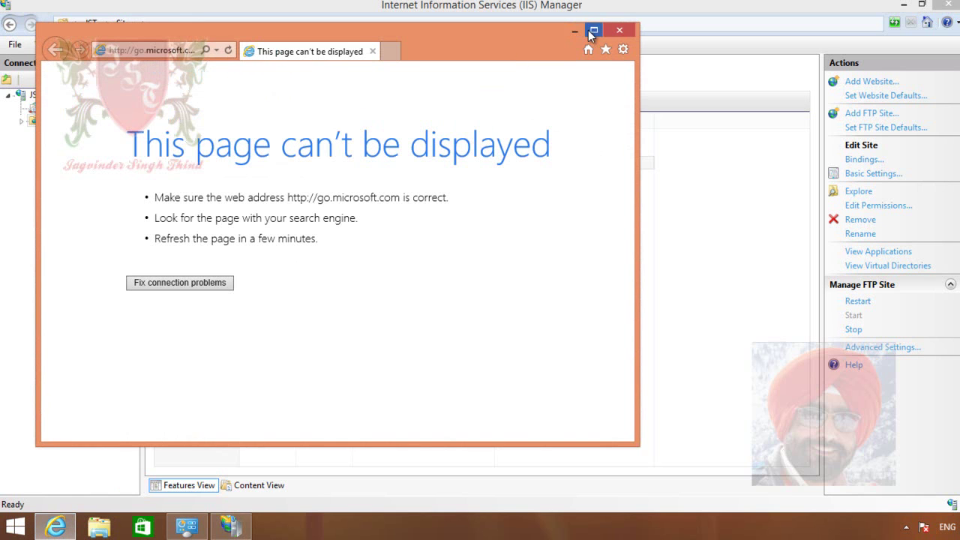
left_click(593, 30)
left_click(238, 26)
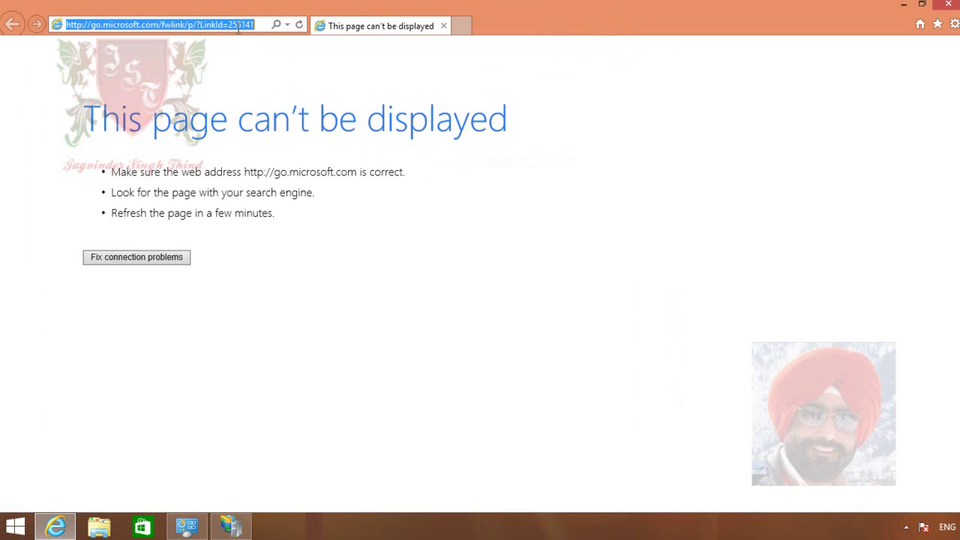
type("ftp:")
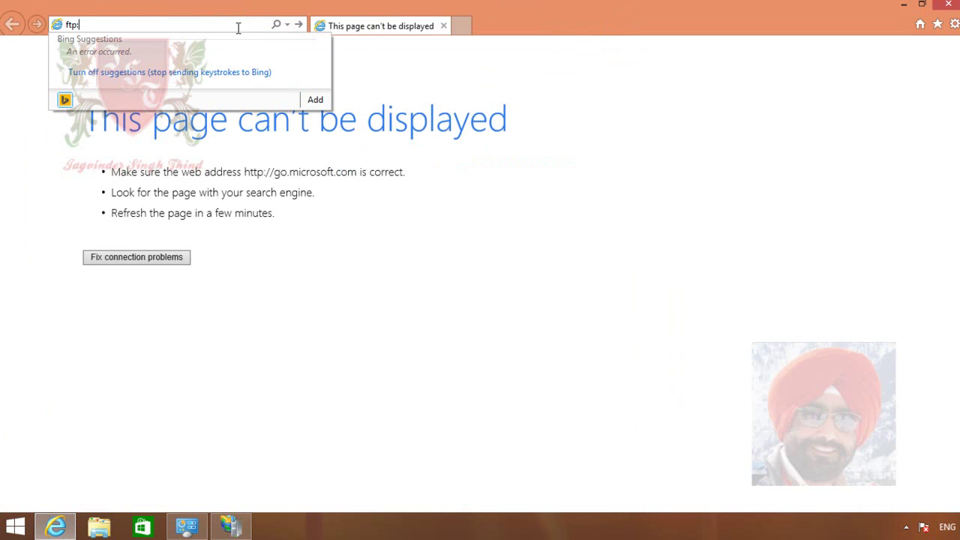
type("//192.168.1.135")
key("Return")
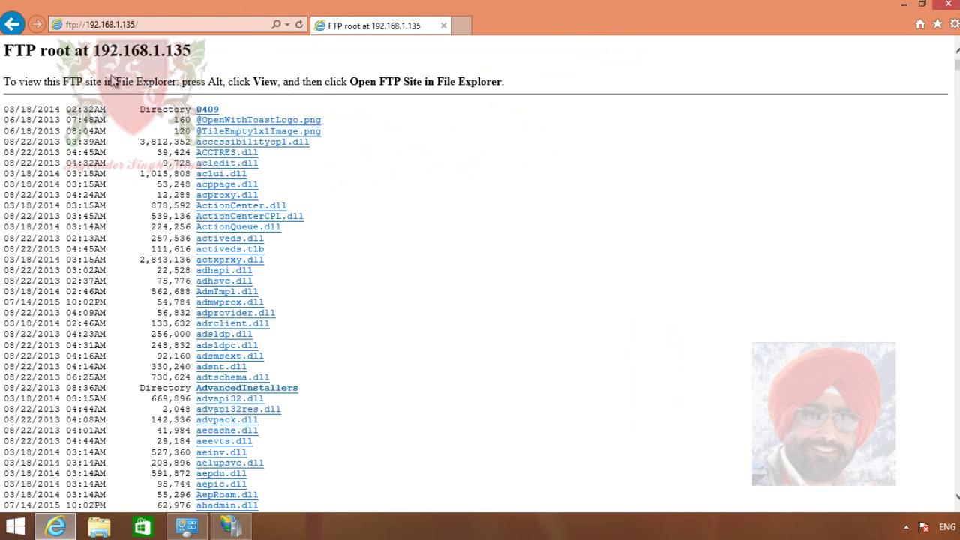
scroll(218, 216, "down", 2)
scroll(218, 215, "down", 4)
scroll(217, 217, "down", 6)
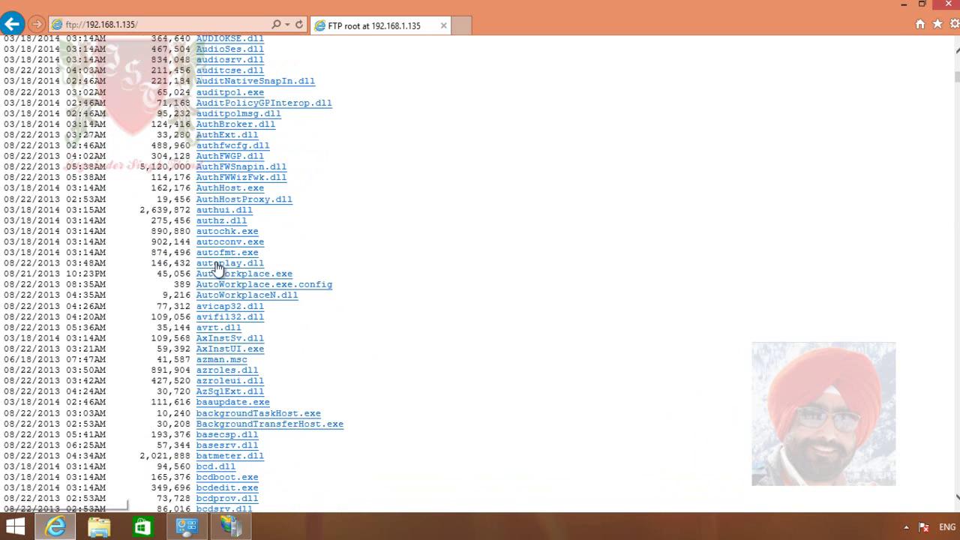
Step: Download autoplay.dll from the FTP listing, saving it to the Desktop, and show the desktop to check the saved file
left_click(217, 265)
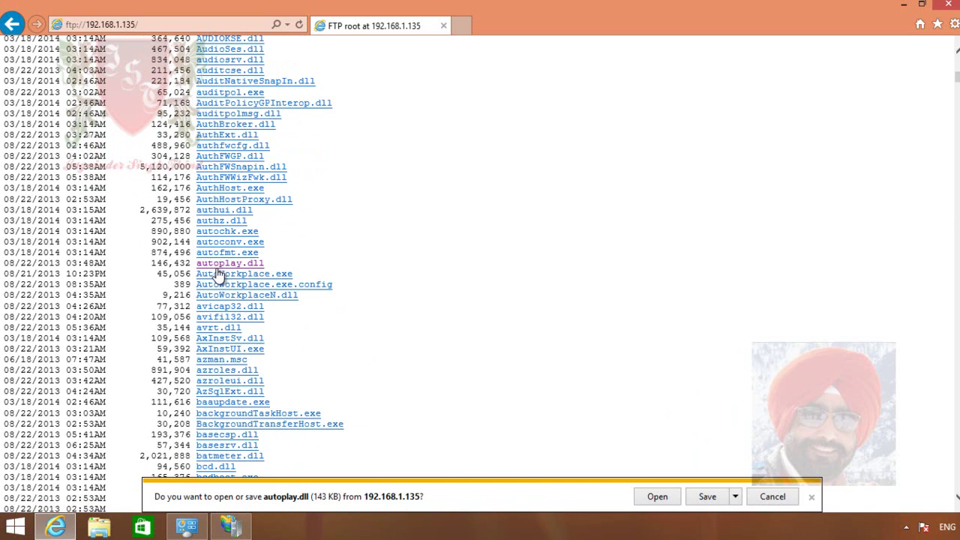
left_click(736, 499)
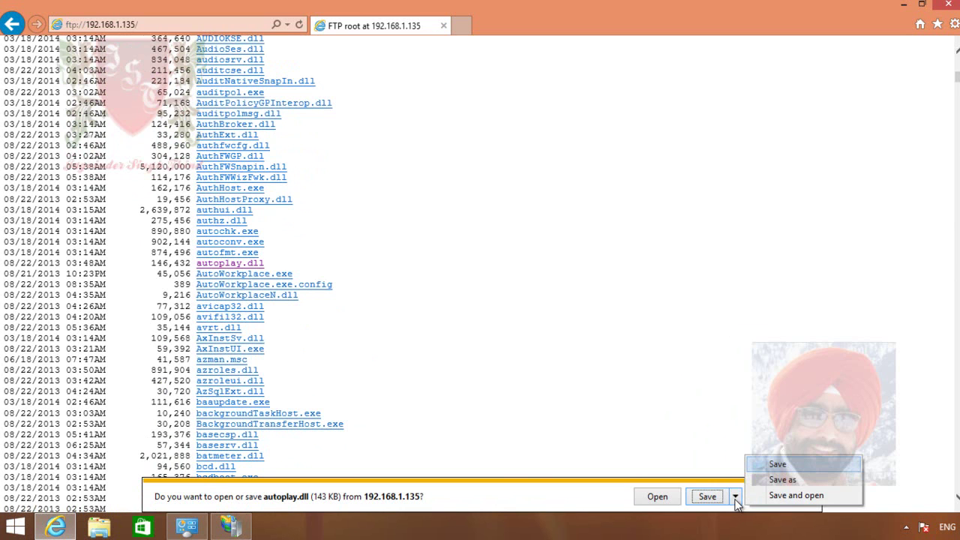
left_click(809, 484)
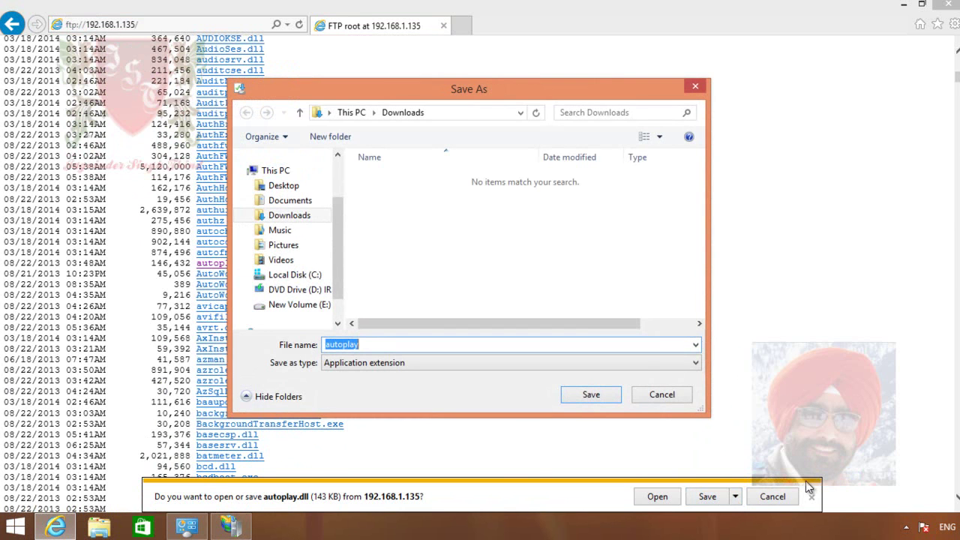
left_click(300, 190)
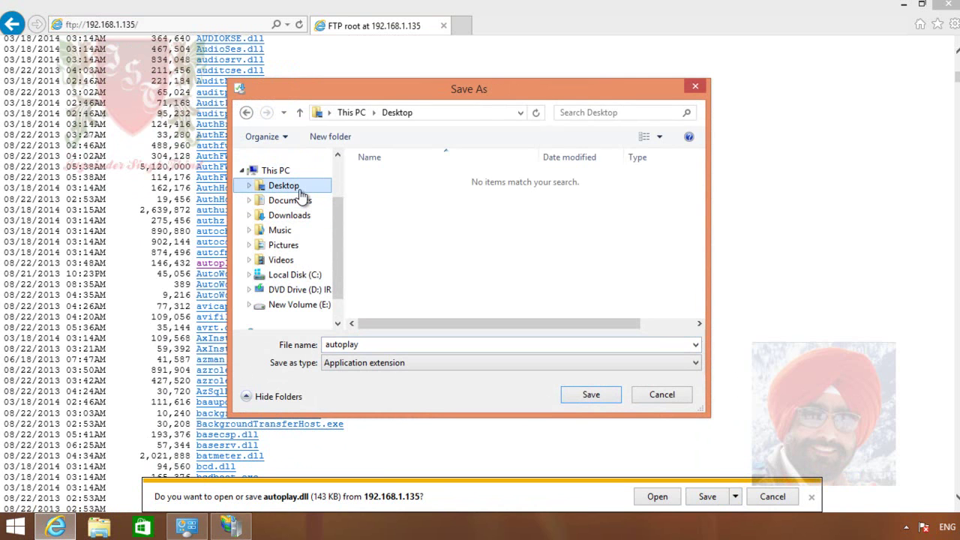
left_click(591, 395)
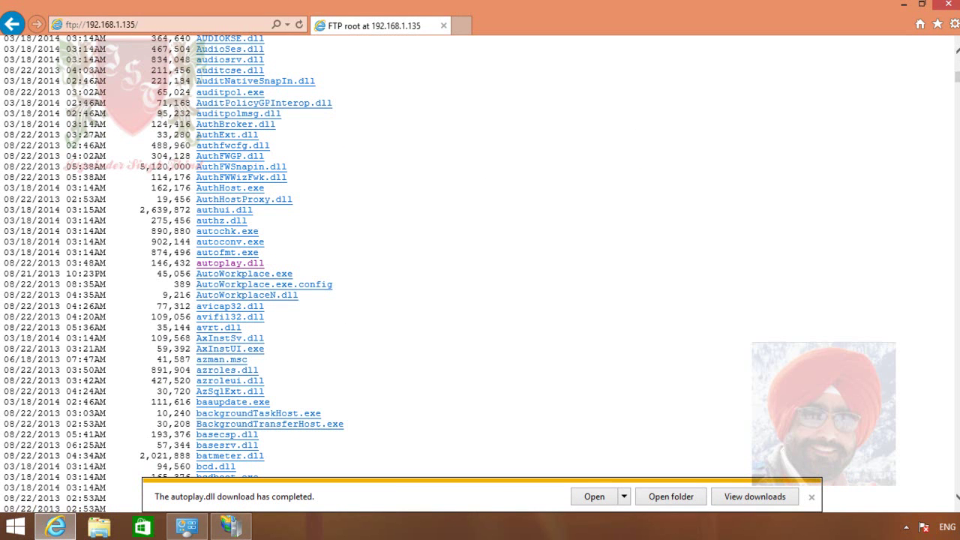
key("super+d")
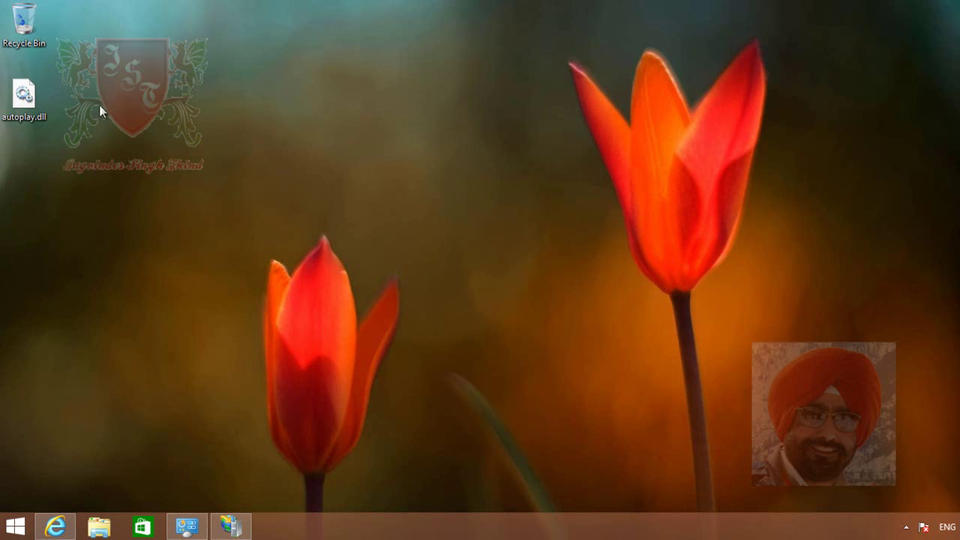
left_click_drag(125, 153, 2, 75)
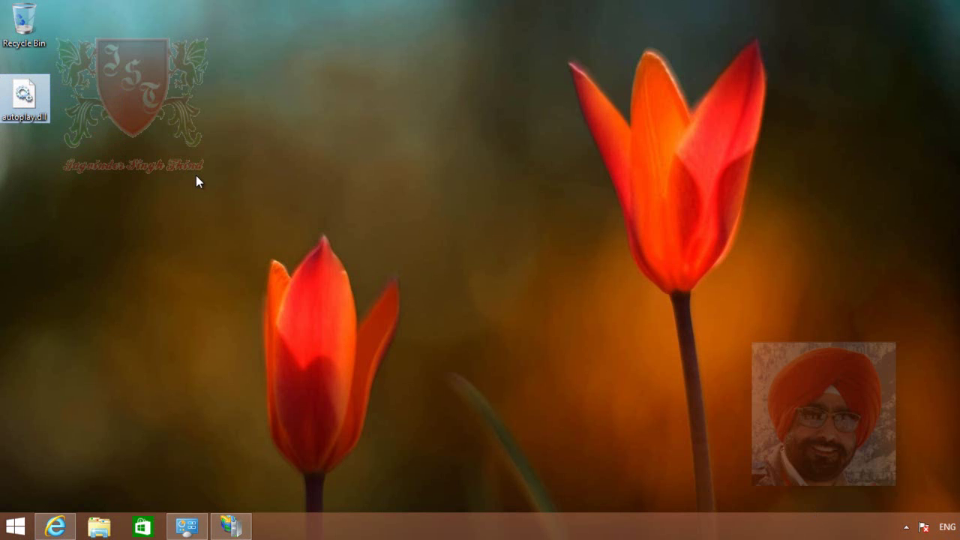
Step: Check the sites list in IIS Manager and switch back to Internet Explorer to view the beginning of the FTP root listing
left_click(232, 527)
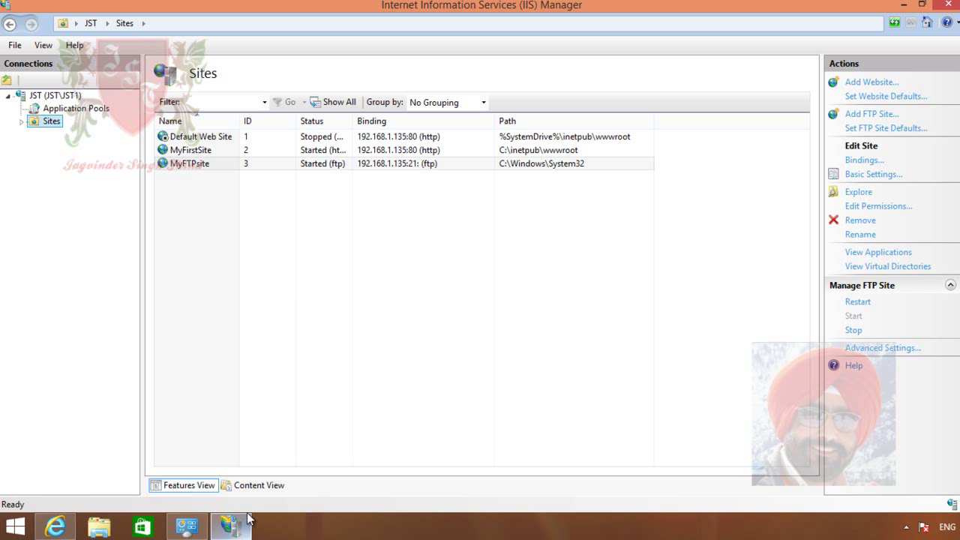
left_click(55, 527)
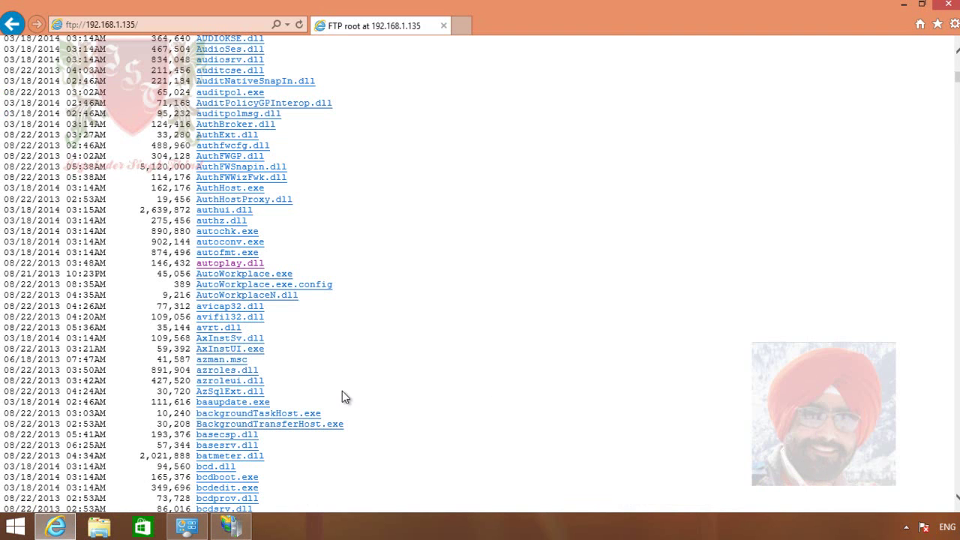
left_click_drag(957, 77, 957, 59)
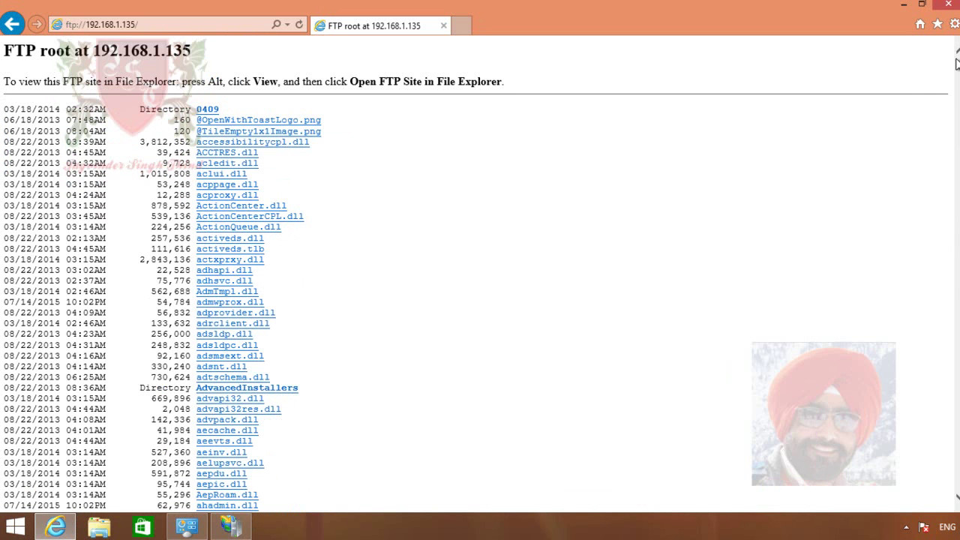